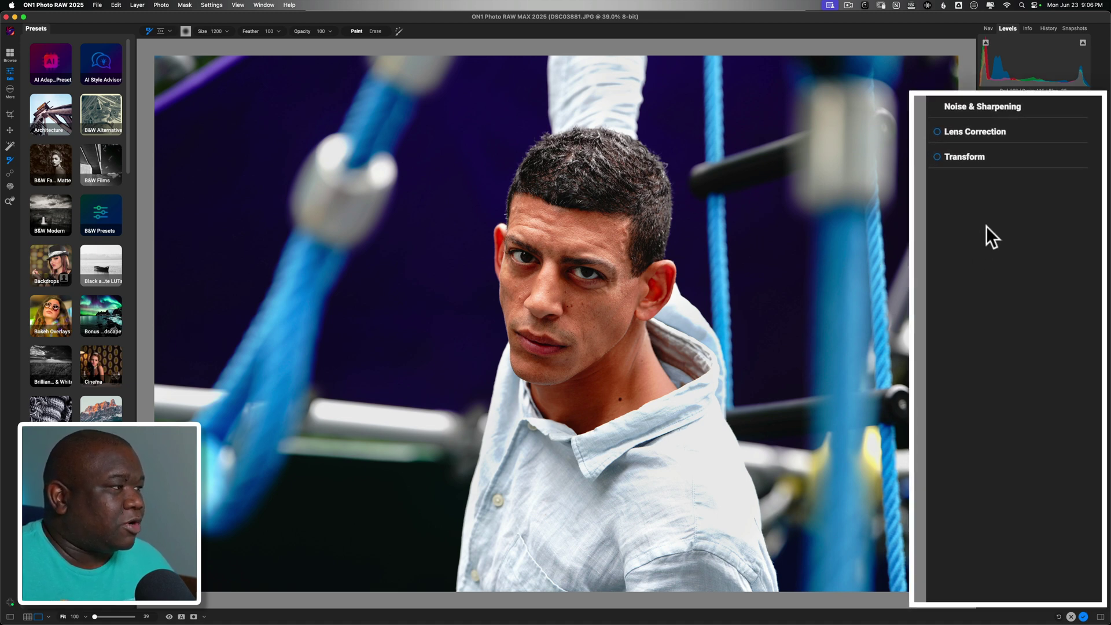
- Compare the edited portrait against the unedited original
scroll(982, 250, "up", 5)
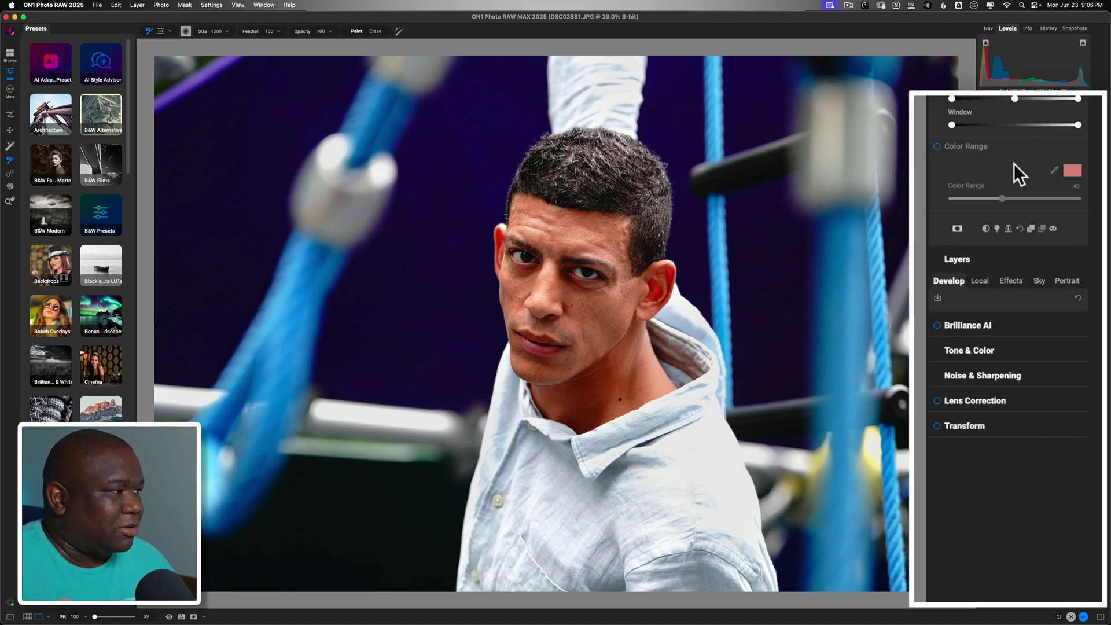
scroll(1013, 123, "down", 5)
scroll(1011, 174, "up", 3)
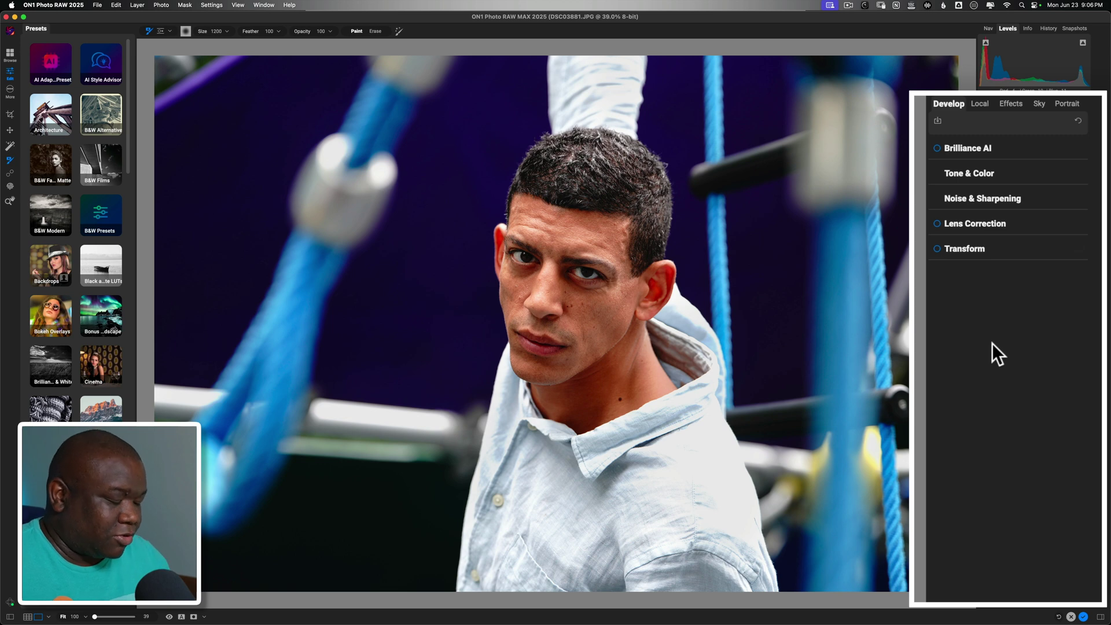
key("backslash")
key("backslash")
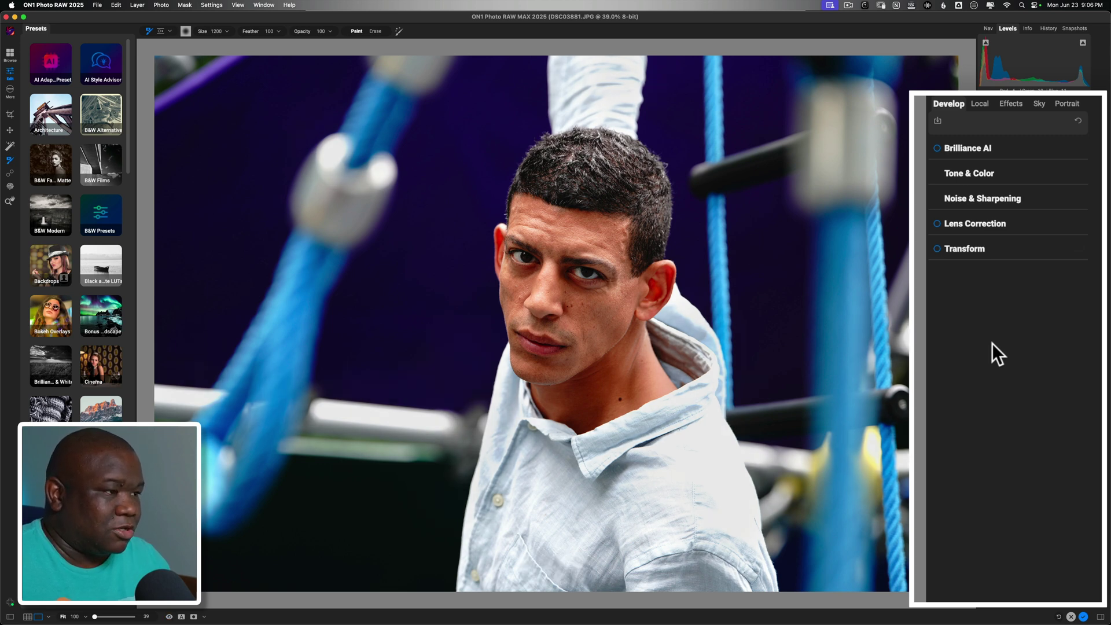
key("backslash")
key("backslash")
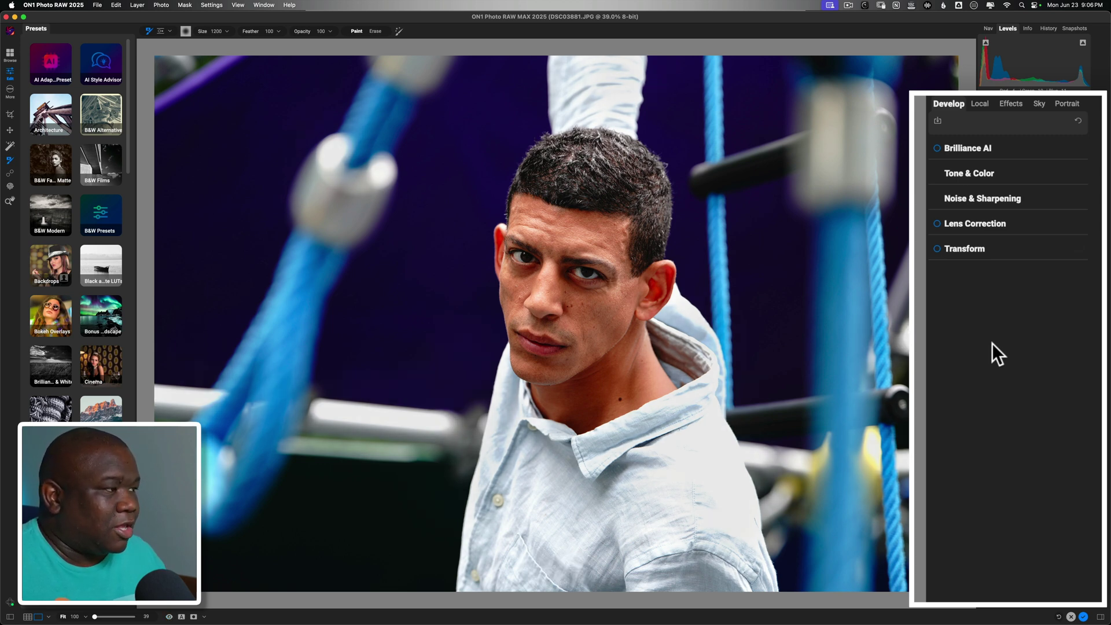
- Toggle the local Adjustment off and on, expand its settings, and show highlight clipping on the shirt
left_click(979, 105)
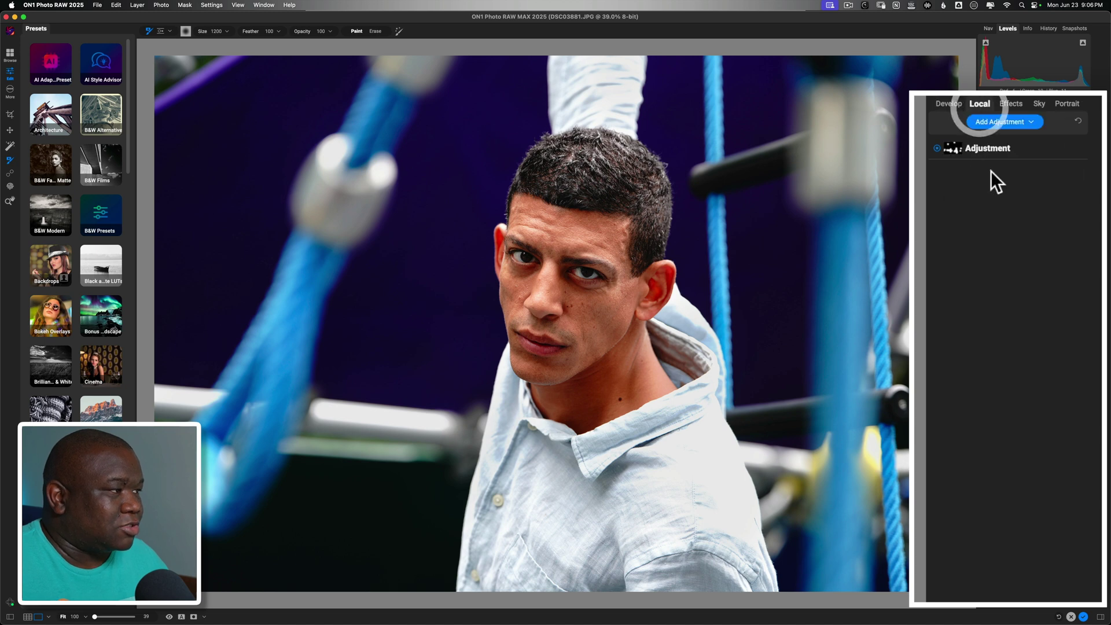
left_click(936, 149)
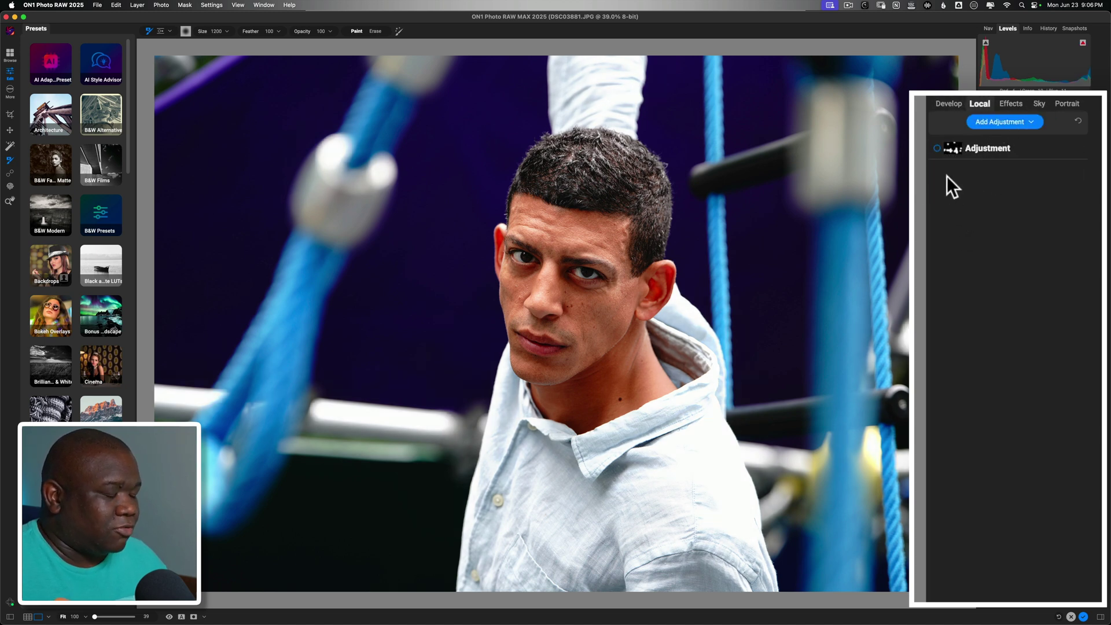
left_click(1083, 43)
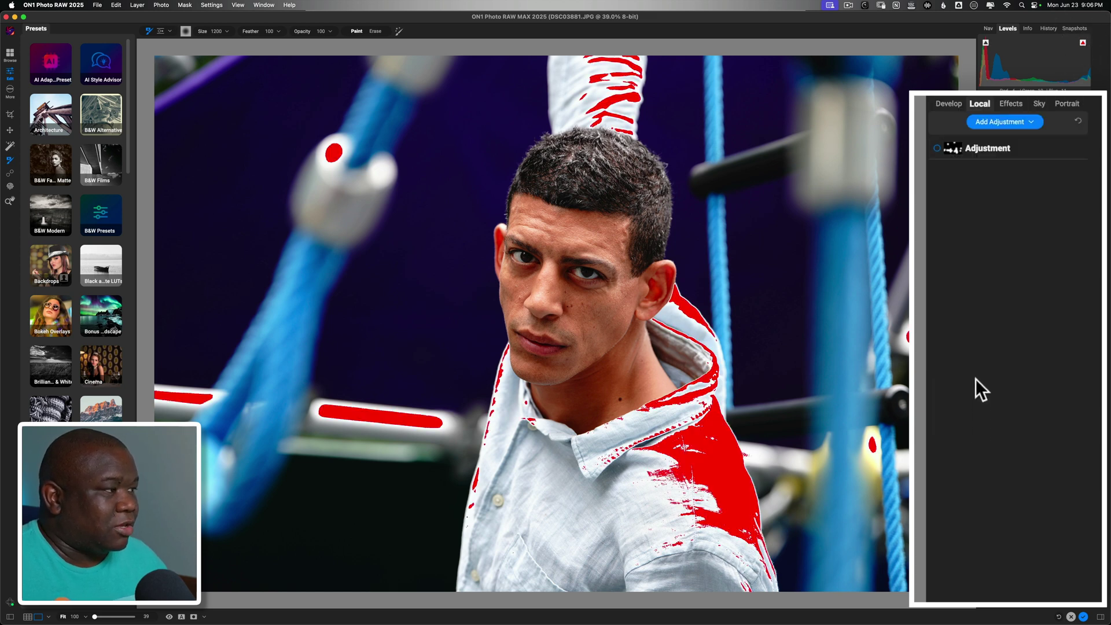
left_click(937, 148)
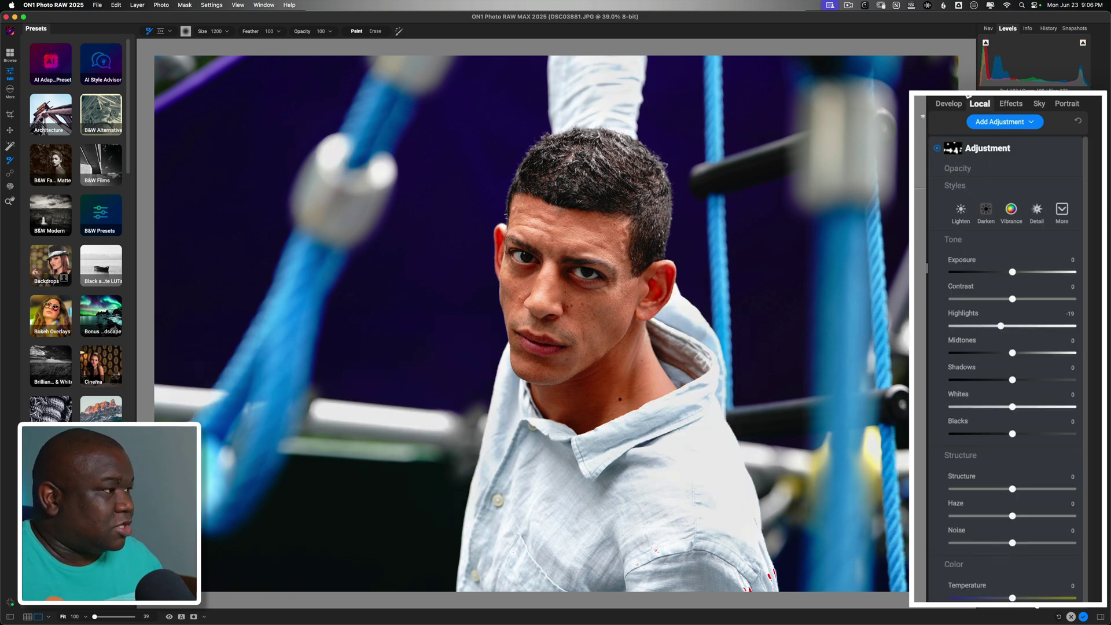
left_click(1083, 43)
left_click(1083, 44)
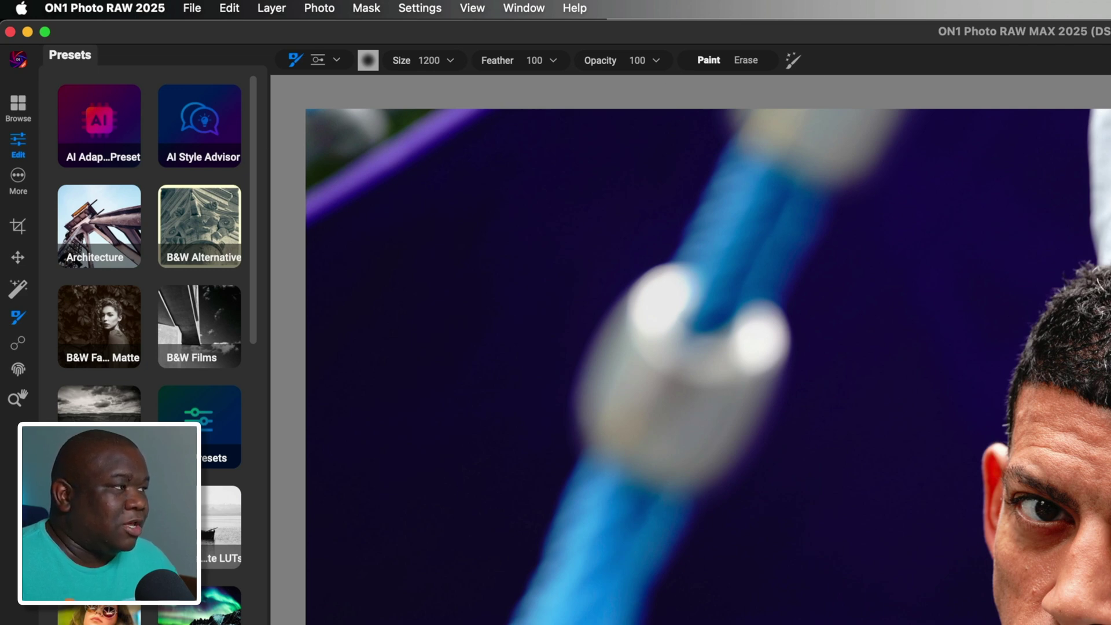
- Send the photo to Optics via Layer > Filters > Boris FX > Optics…
left_click(279, 10)
mouse_move(361, 275)
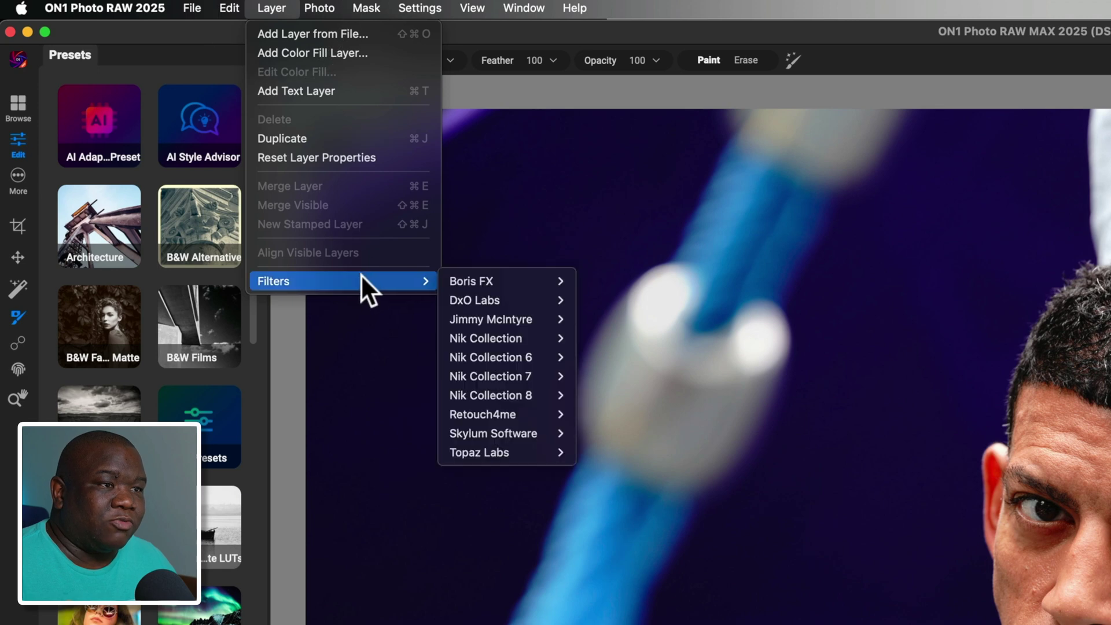
mouse_move(517, 279)
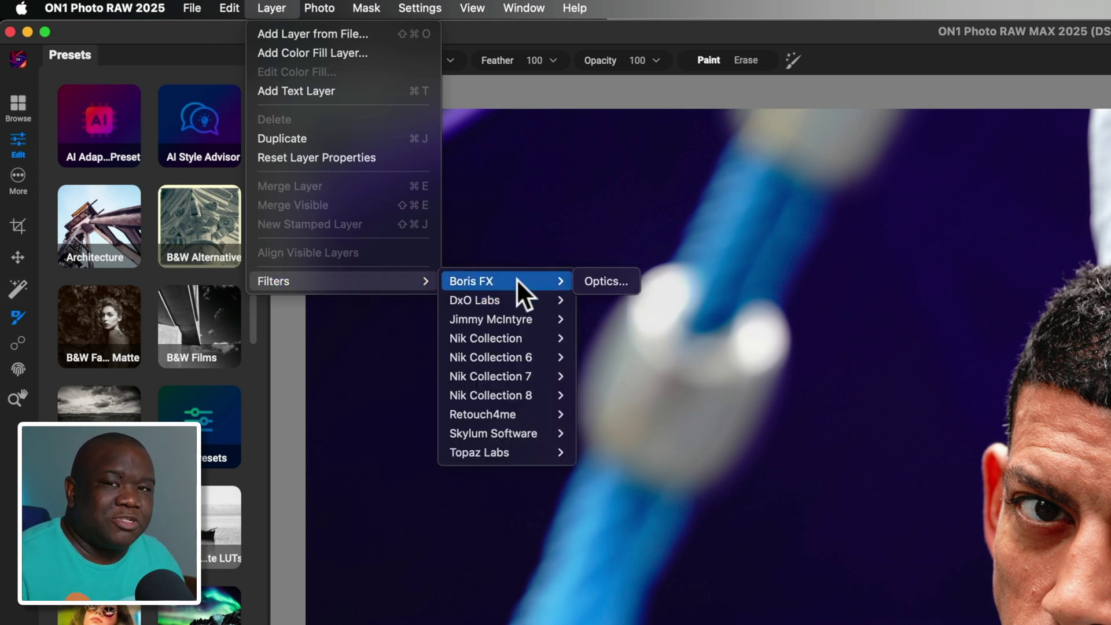
left_click(598, 282)
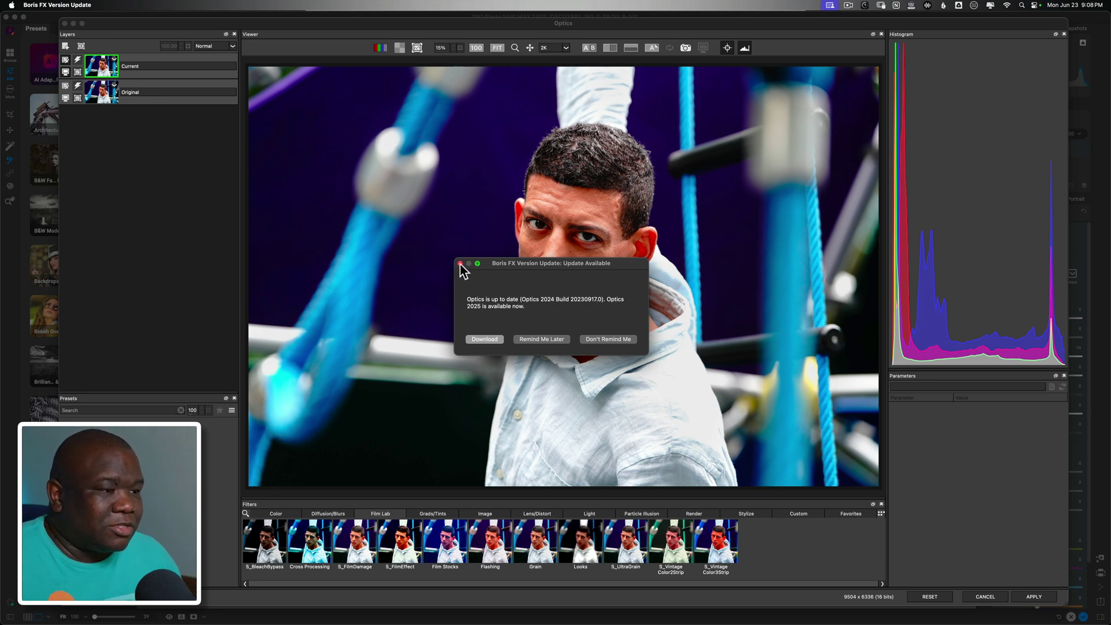
- Postpone the update with Remind Me Later and show the Film Lab filters
left_click(542, 339)
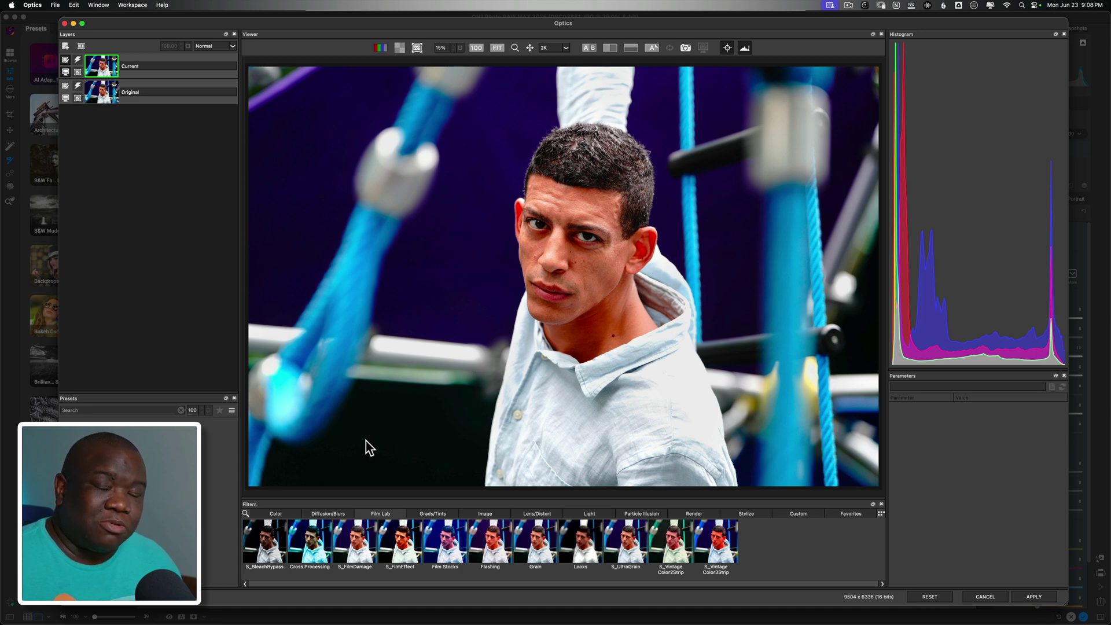
left_click(380, 514)
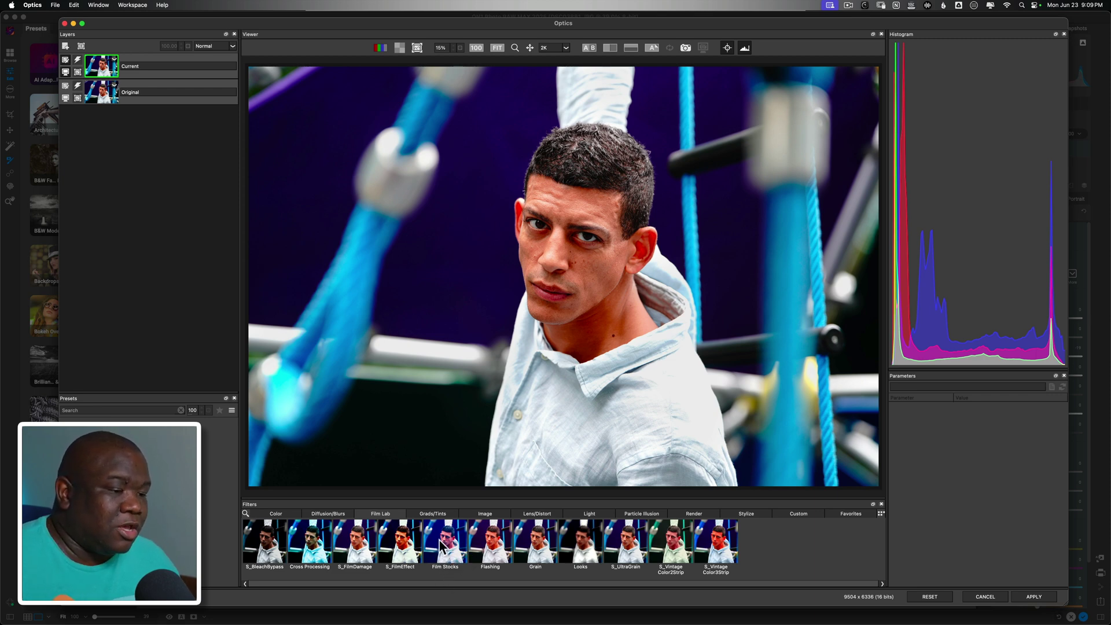
- Apply the Film Stocks filter with the Agfa APX® 100 preset and return the result to ON1
left_click(445, 544)
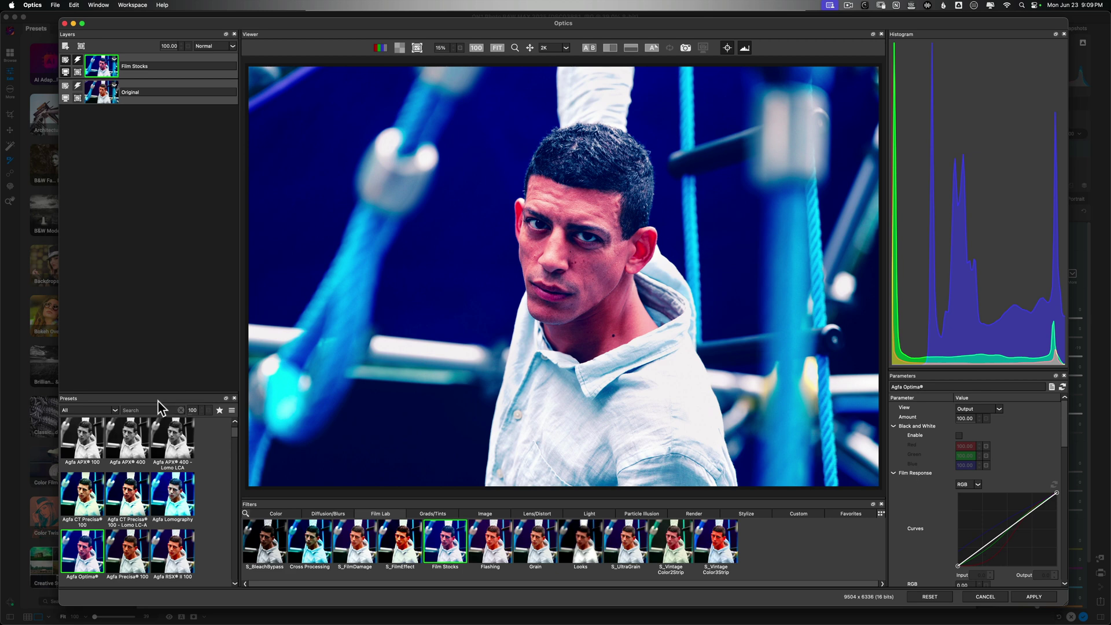
left_click_drag(154, 389, 166, 172)
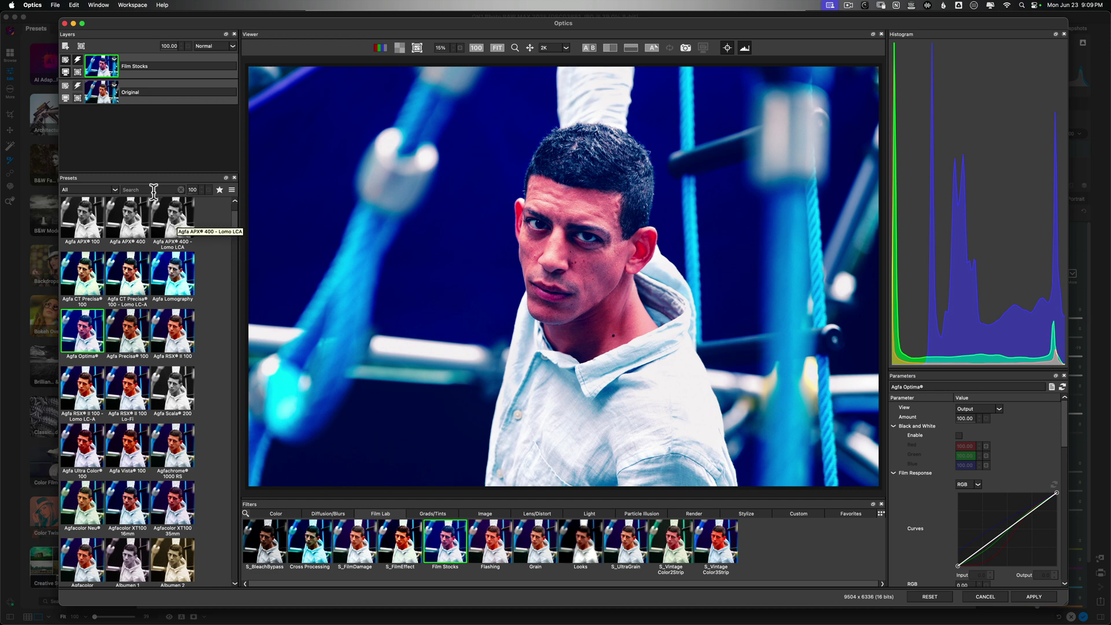
left_click(84, 224)
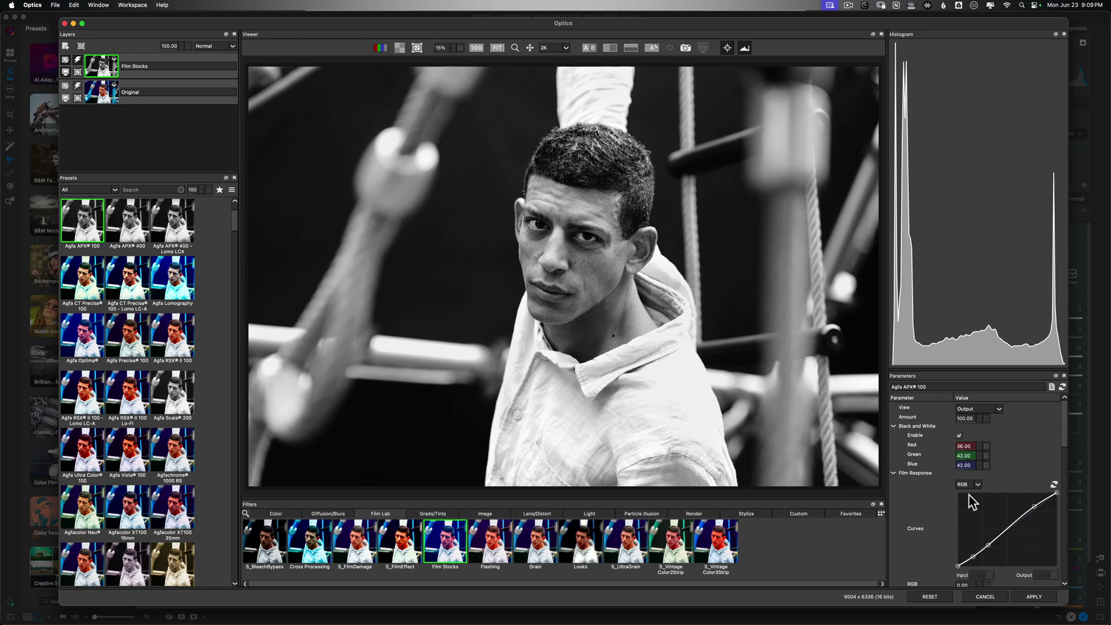
left_click(1029, 600)
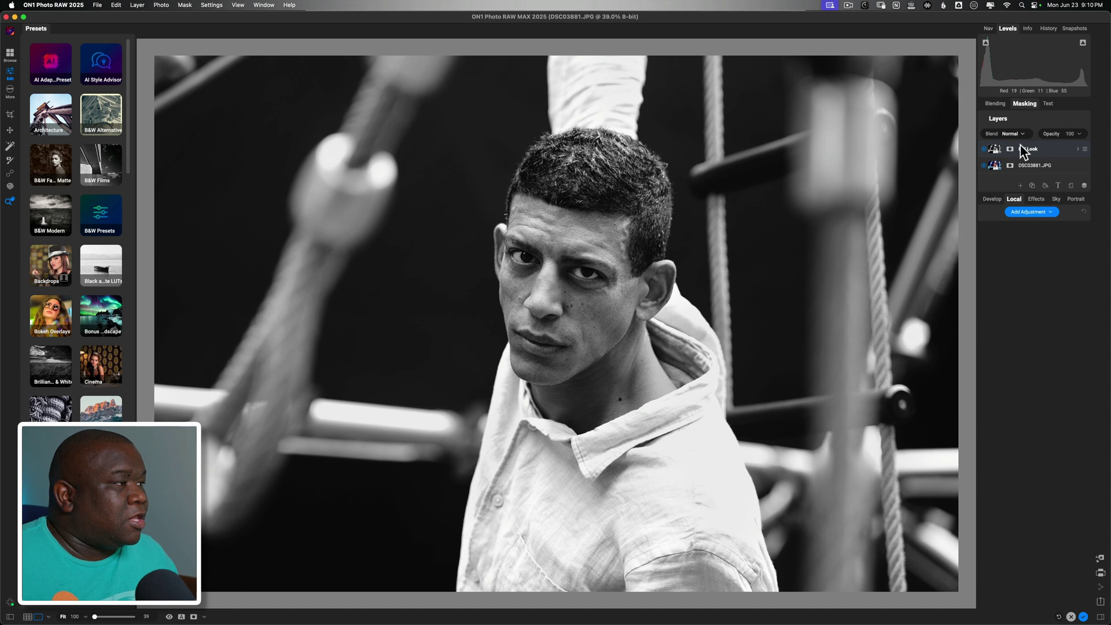
- Hide BW Look, select DSC03881.JPG, and open that layer in Boris FX Optics
left_click(985, 149)
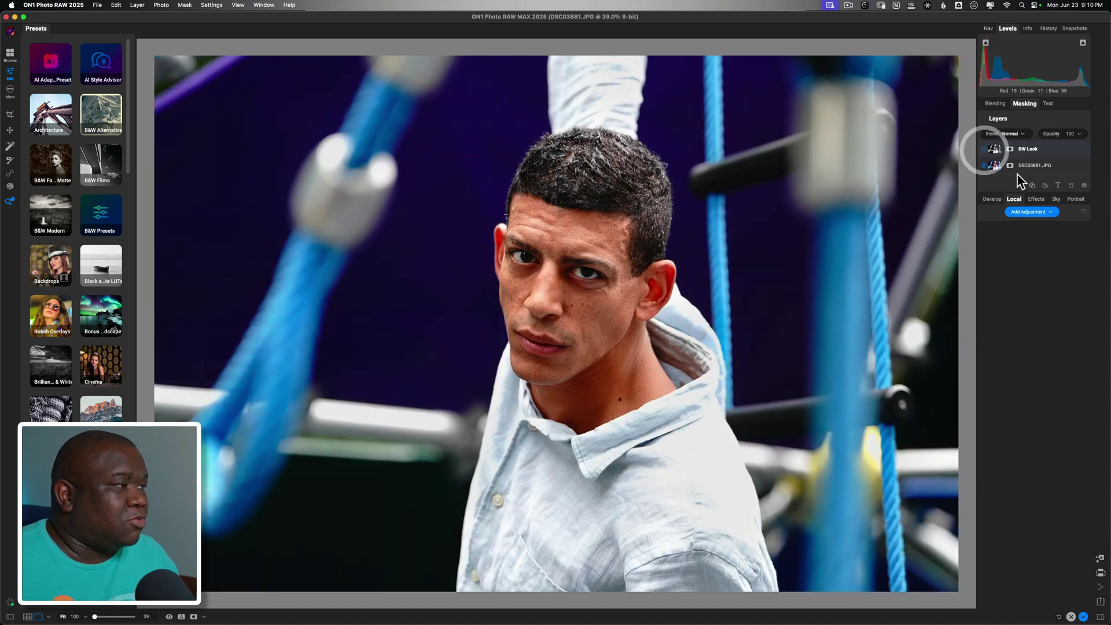
left_click(1020, 166)
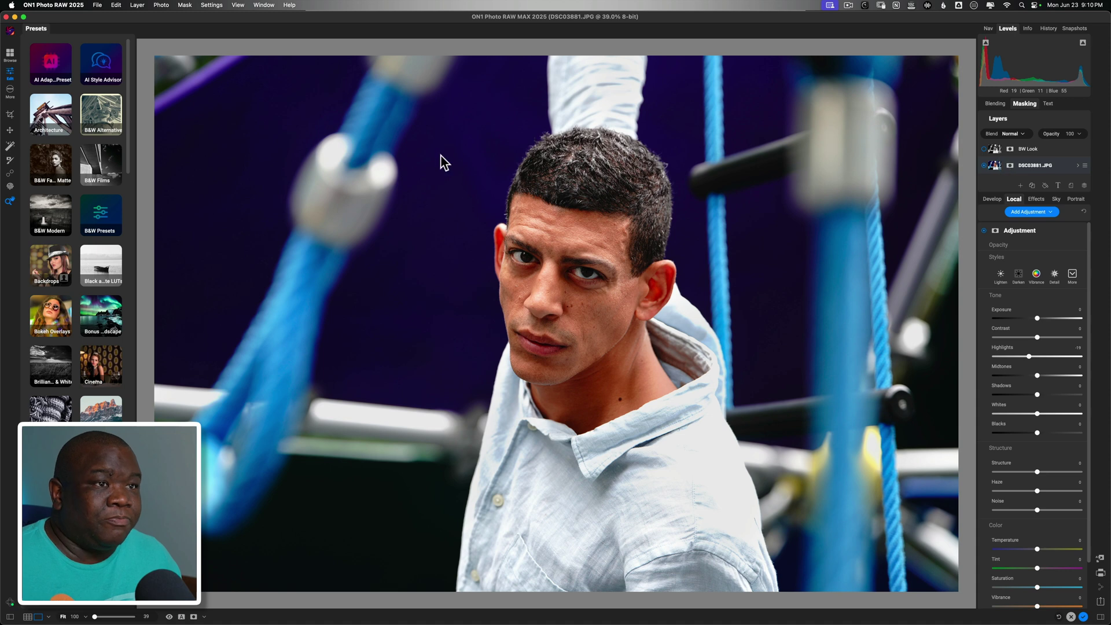
left_click(139, 5)
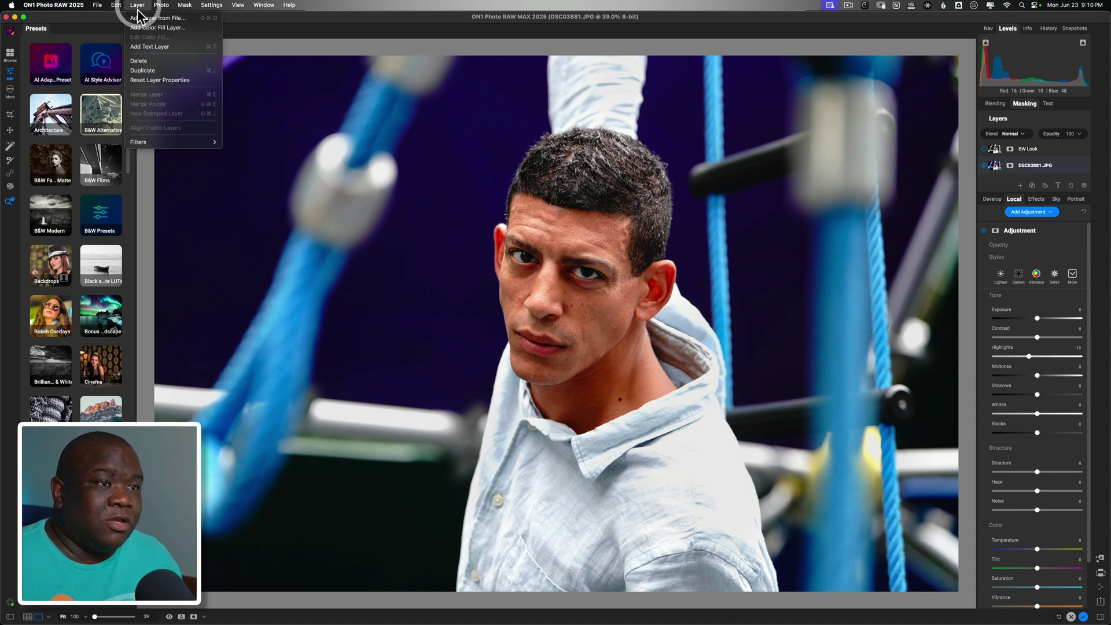
mouse_move(186, 140)
mouse_move(266, 141)
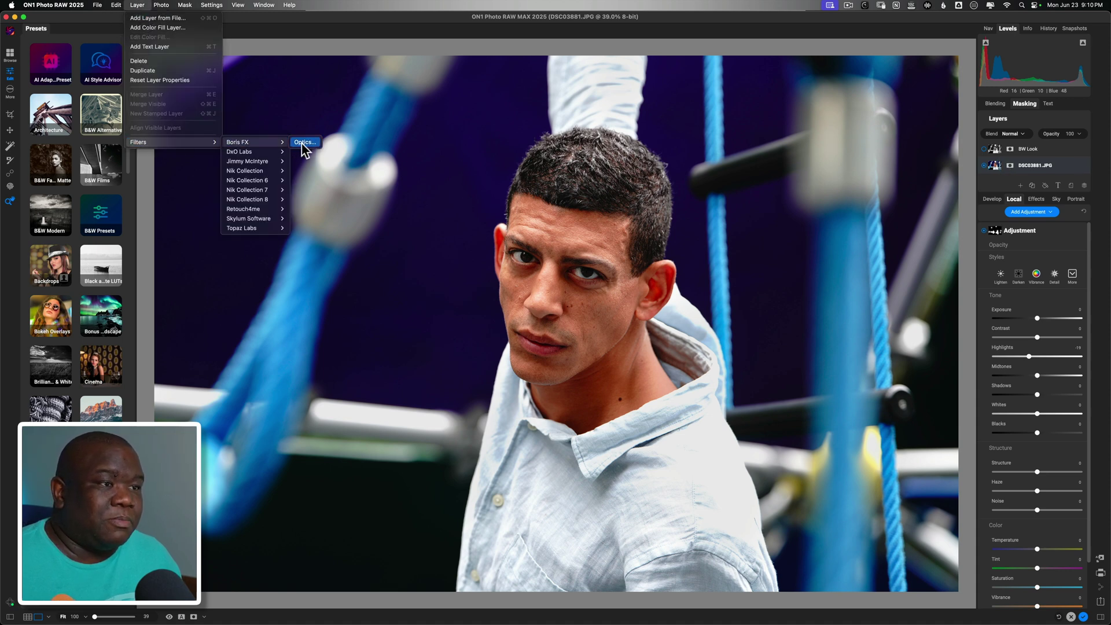
left_click(302, 142)
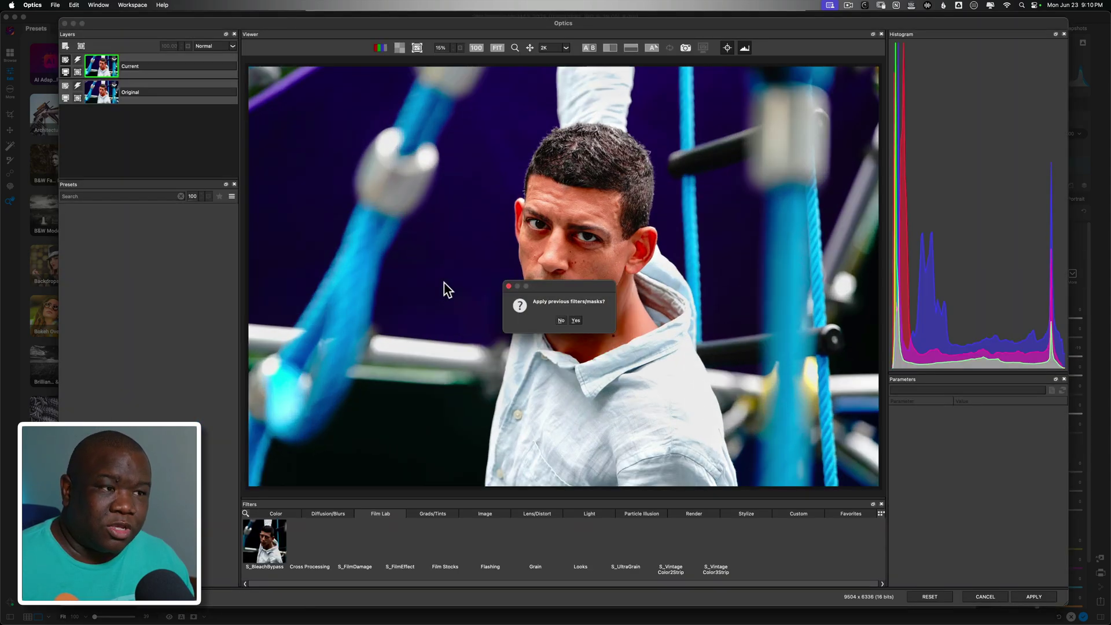
- Answer the reapply prompt so the colour portrait starts without previous filters
left_click(567, 322)
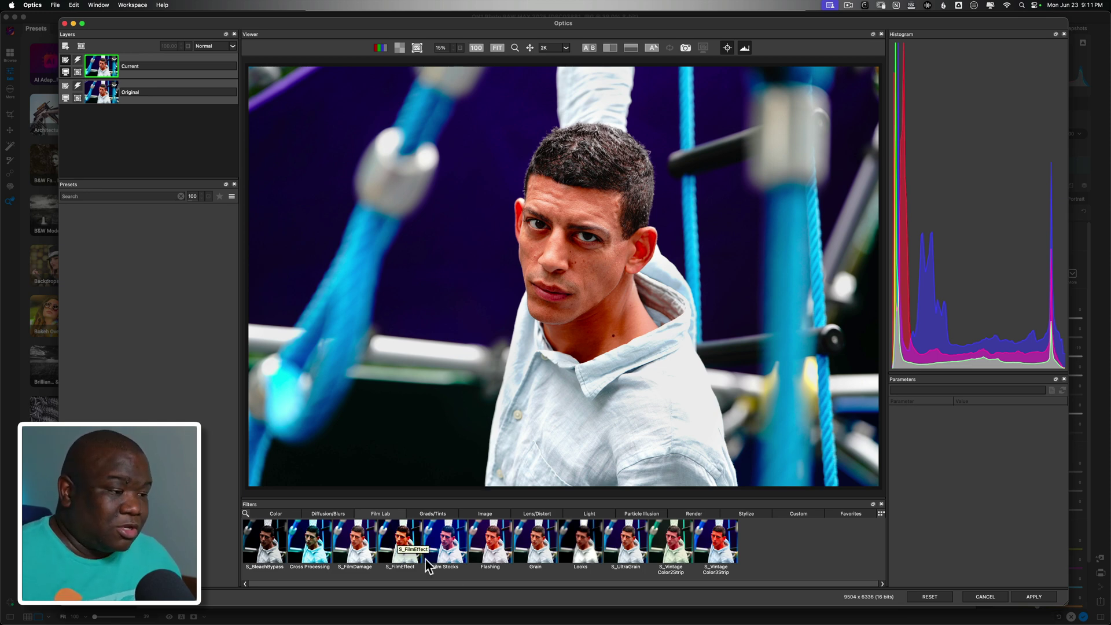
- Add the Looks filter, preview 8mm Color, Basic and Basic White Diffusion, then apply Bleach Bypass
left_click(581, 539)
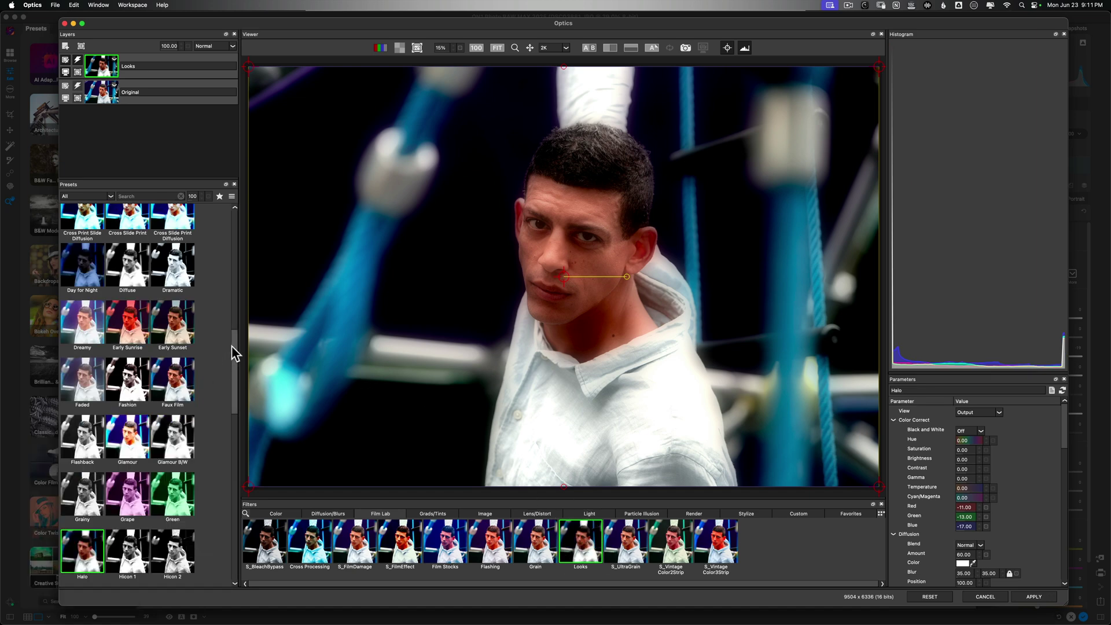
left_click_drag(235, 347, 243, 219)
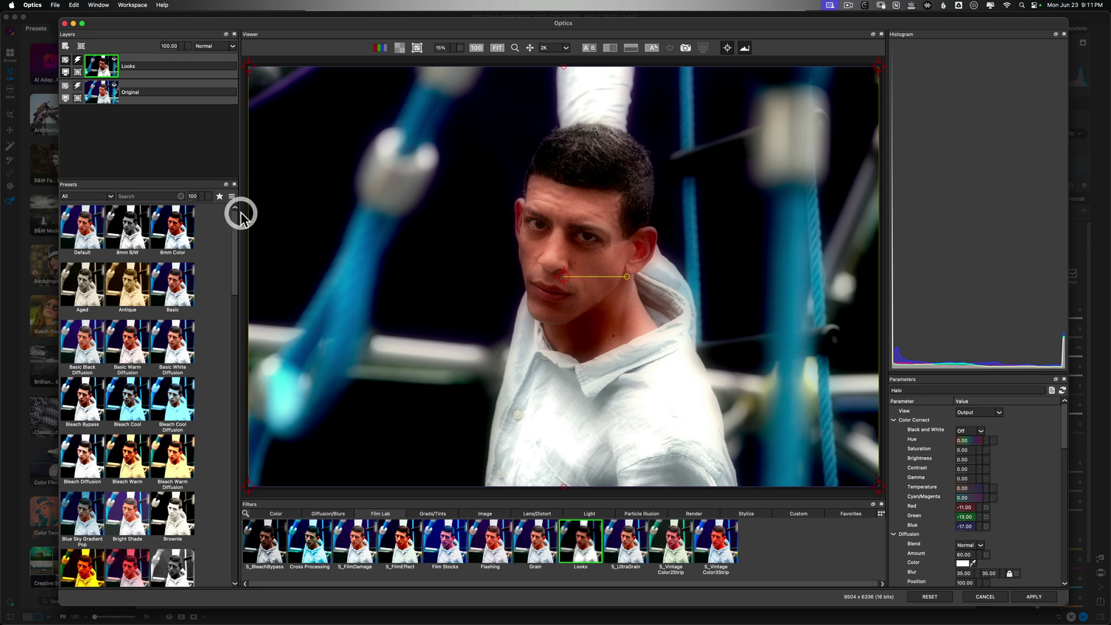
left_click(174, 231)
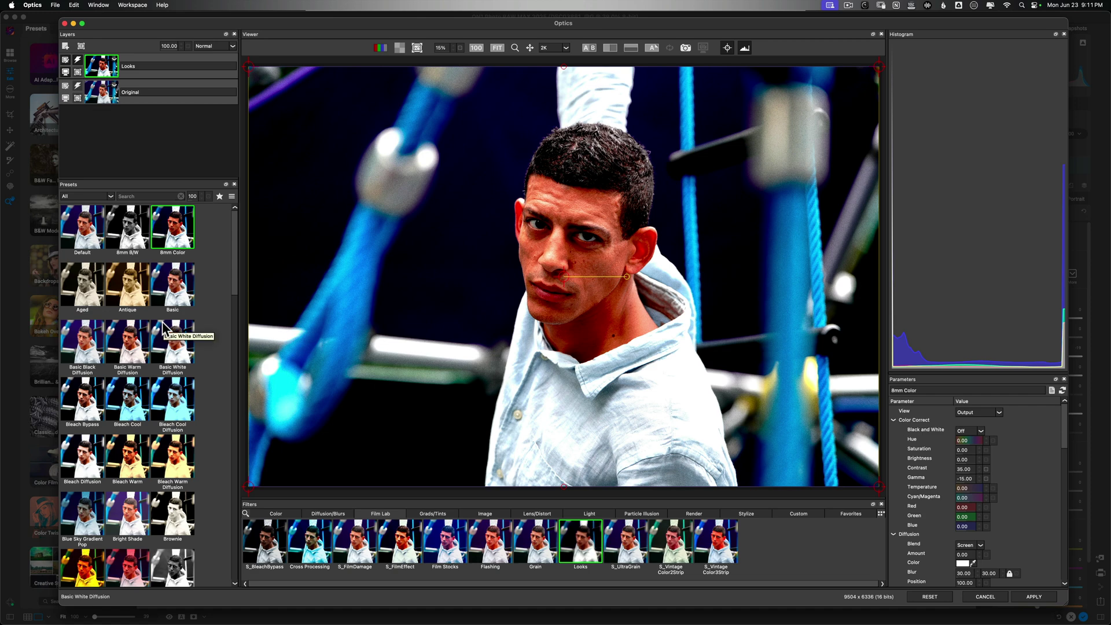
left_click(176, 291)
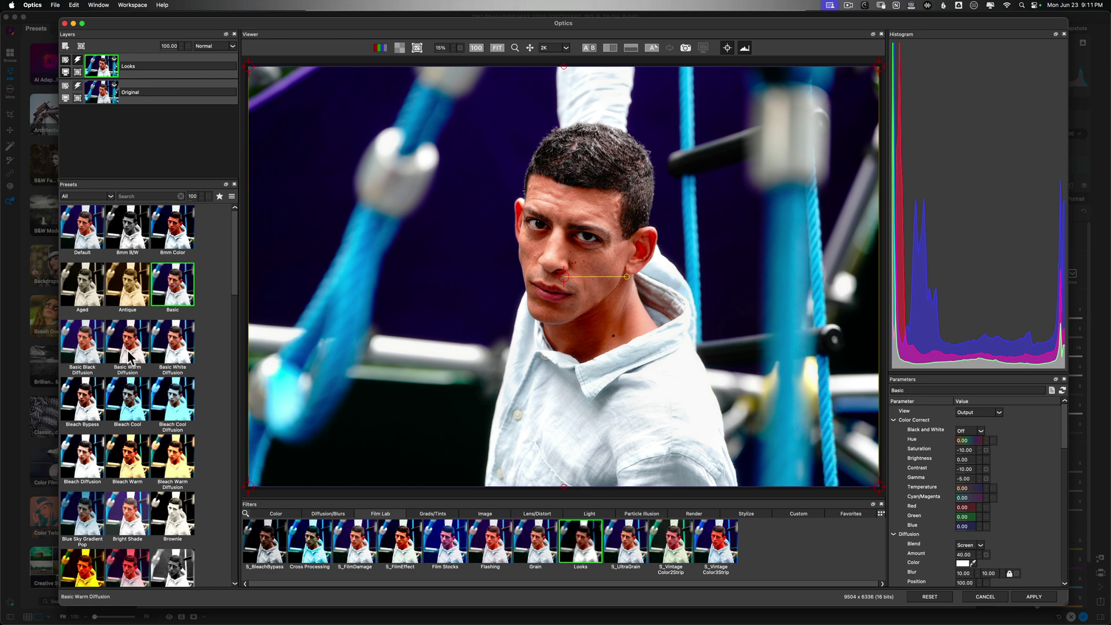
left_click(182, 355)
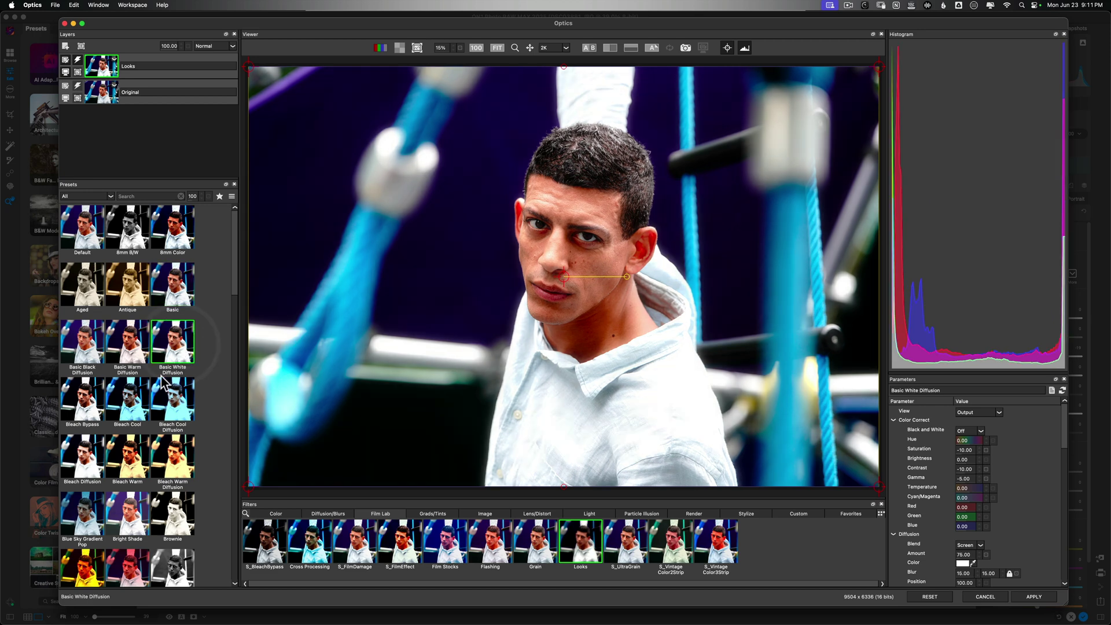
left_click(84, 405)
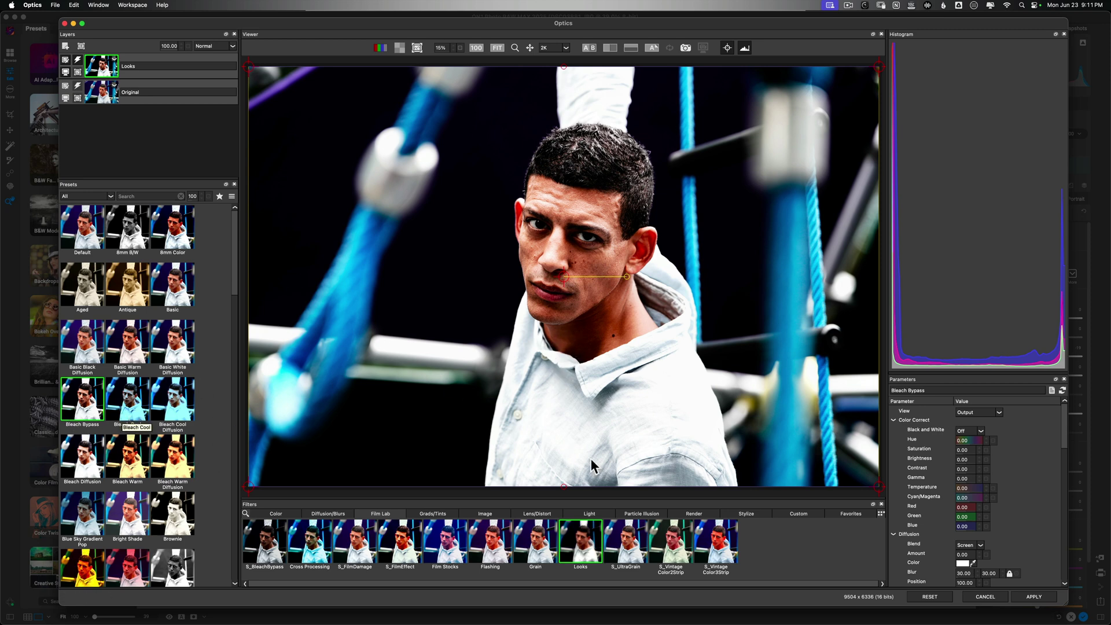
left_click(1023, 598)
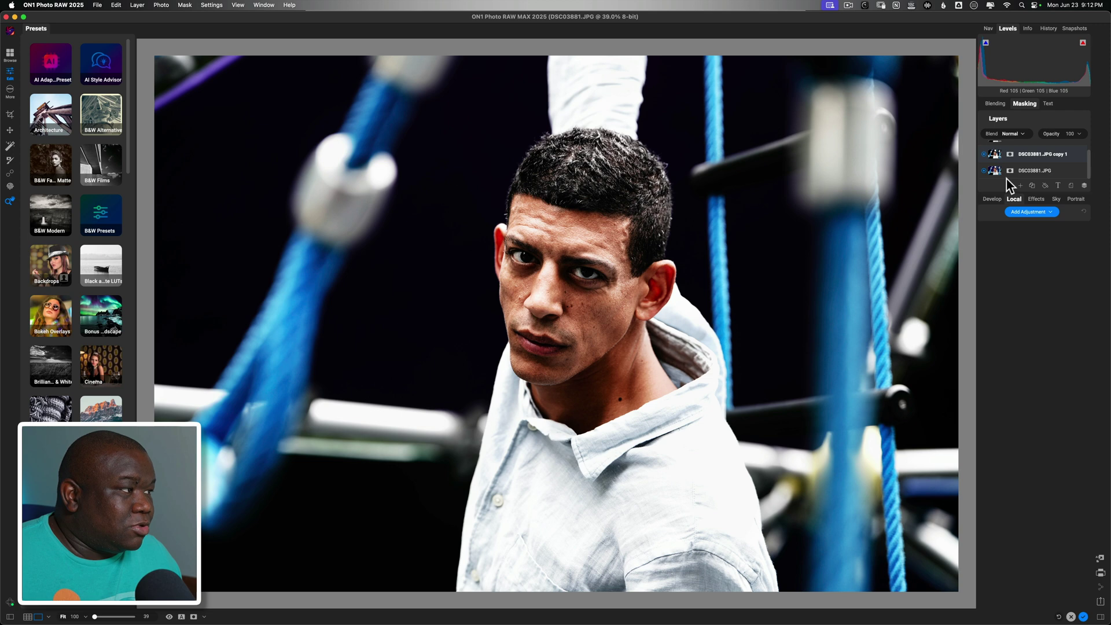
- Enlarge the layer list to show all three layers and rename the copy layer 'BP Look'
left_click_drag(1006, 193, 1007, 219)
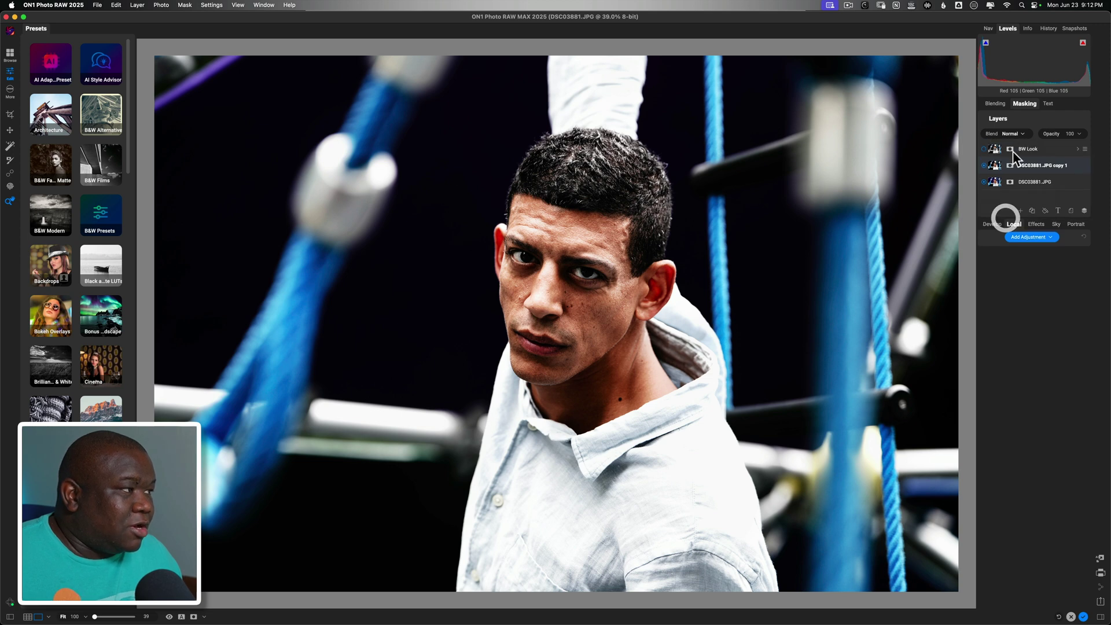
double_click(1031, 141)
type("BP L")
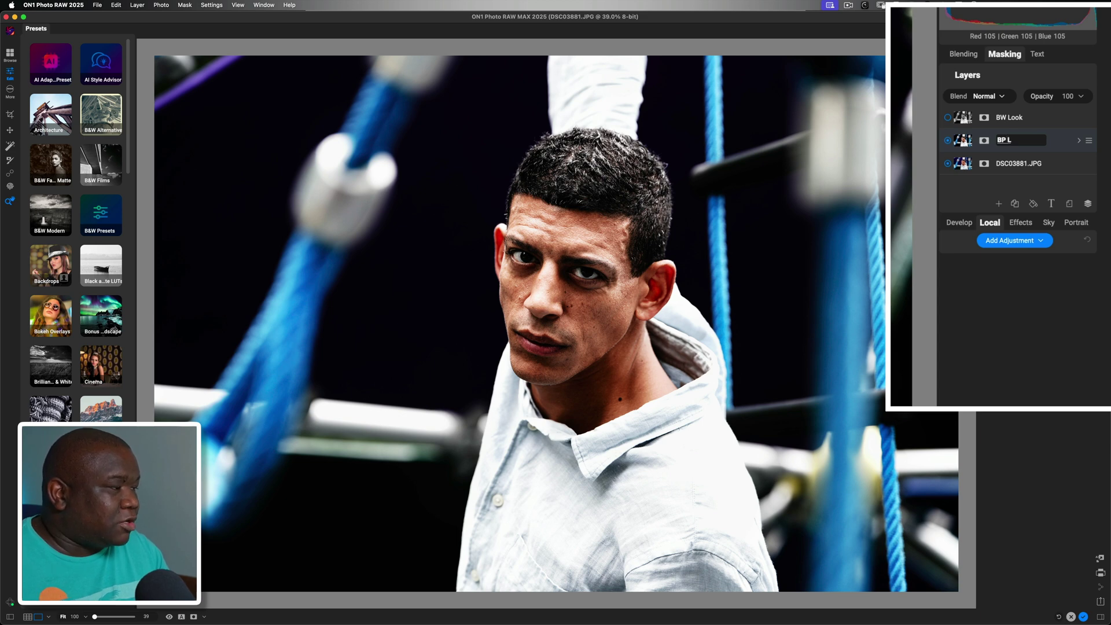
type("ook")
key("Return")
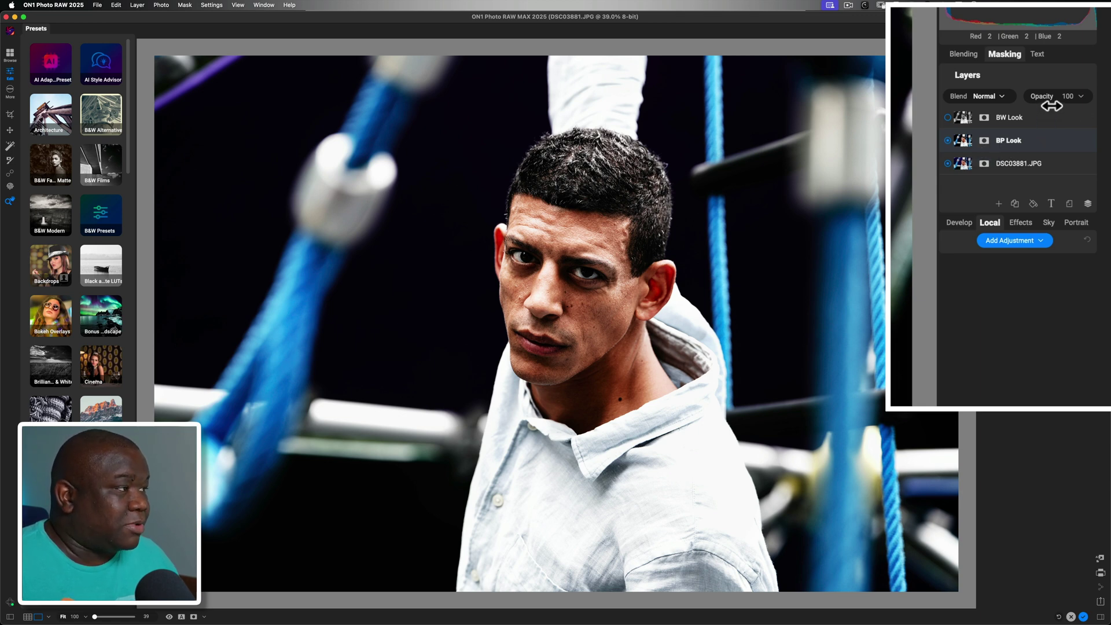
- Adjust BP Look's opacity to around 52, hiding and showing the layer to compare
left_click_drag(1052, 106, 1019, 110)
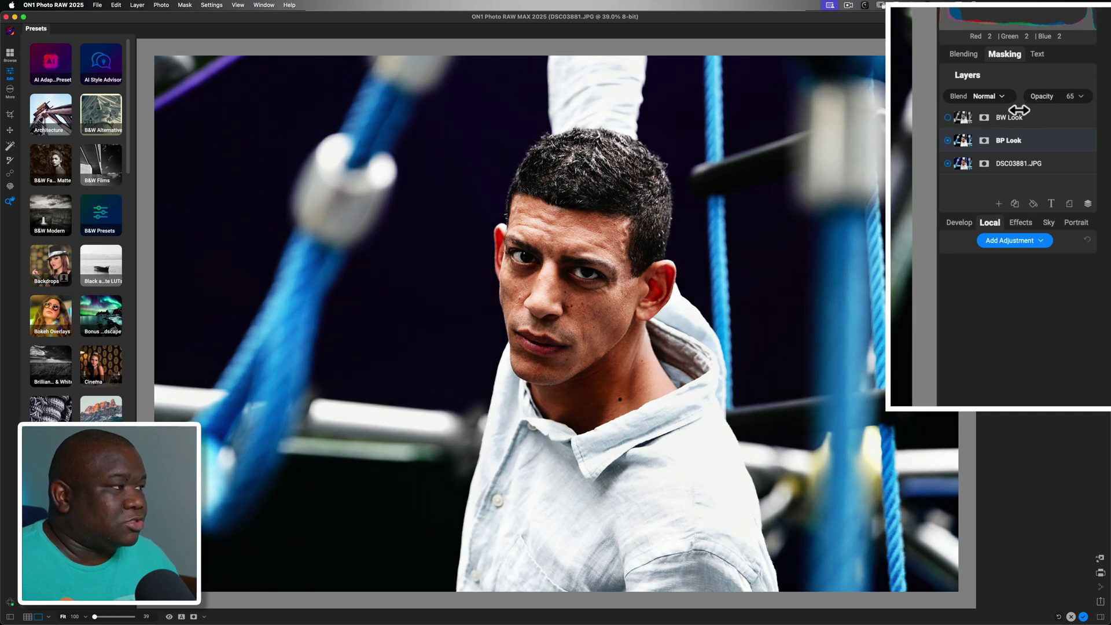
left_click(948, 141)
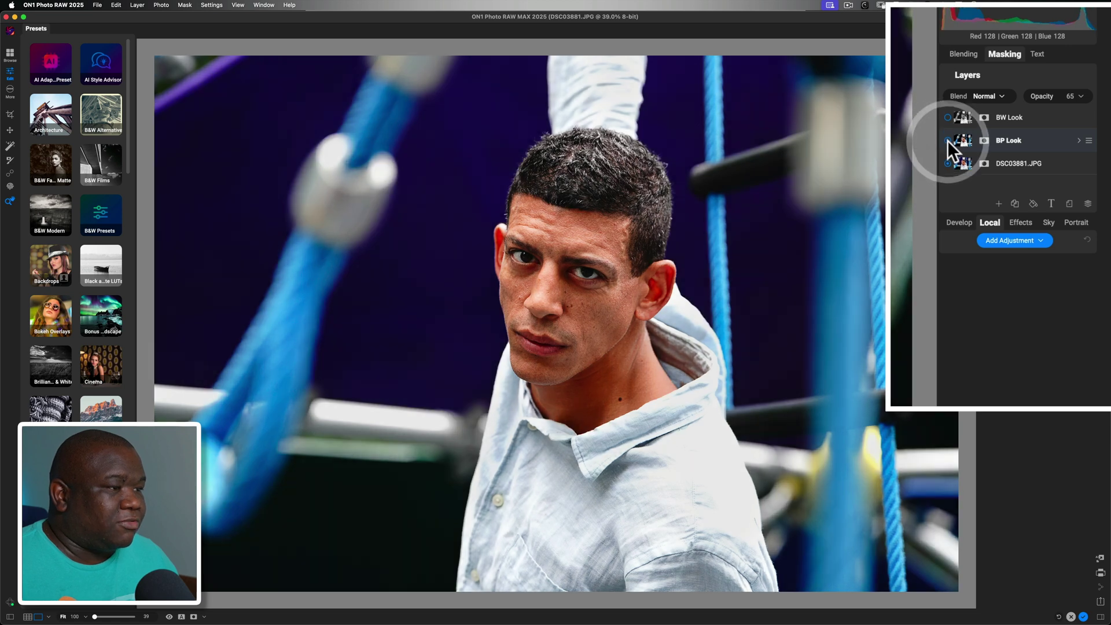
left_click(947, 140)
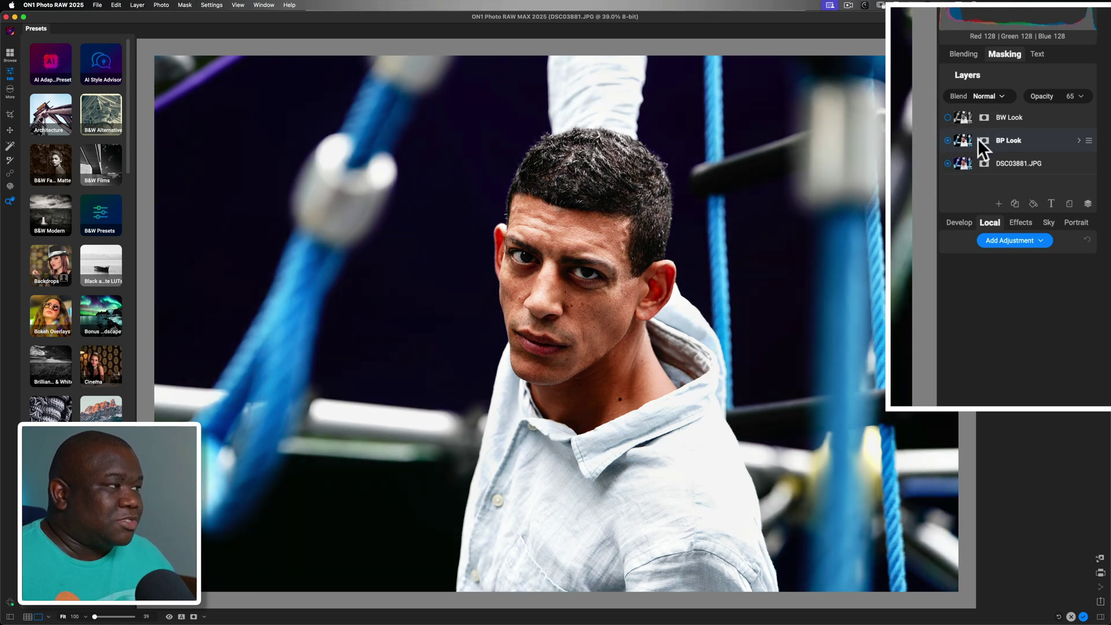
left_click_drag(1055, 107, 1014, 112)
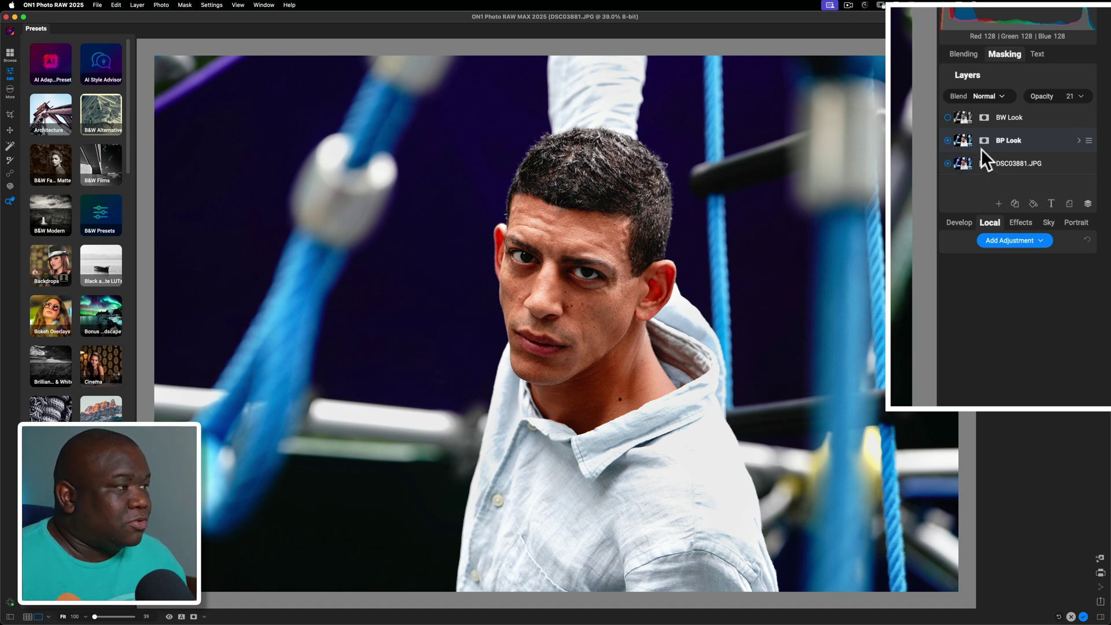
left_click_drag(1041, 104, 1013, 98)
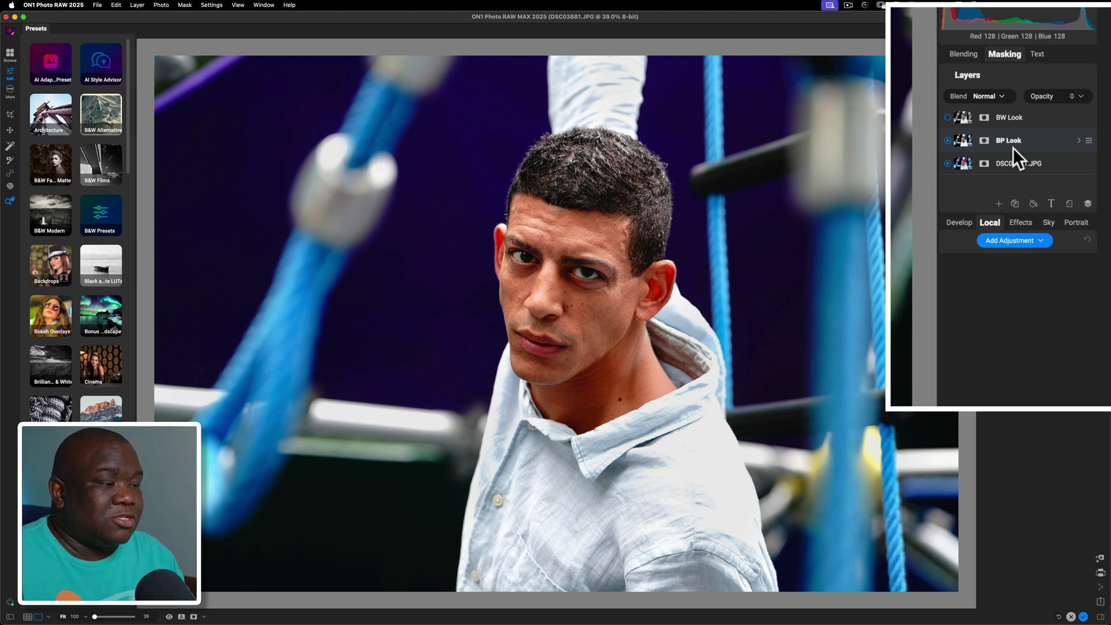
left_click_drag(1042, 106, 1110, 105)
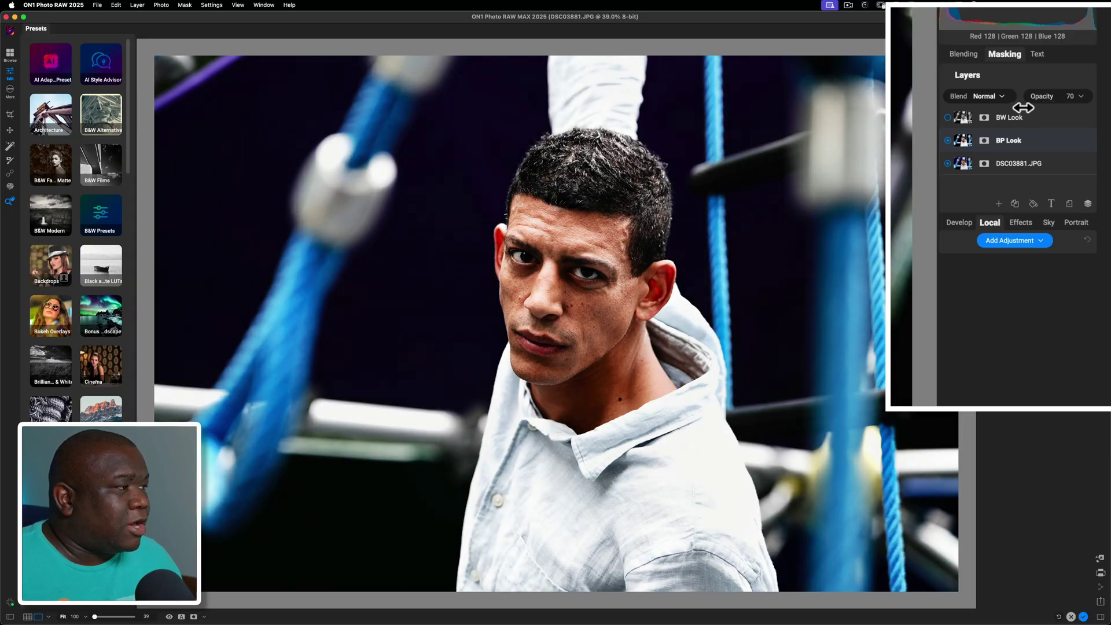
- Scrub the BP Look opacity down to 56
left_click_drag(1023, 107, 1012, 107)
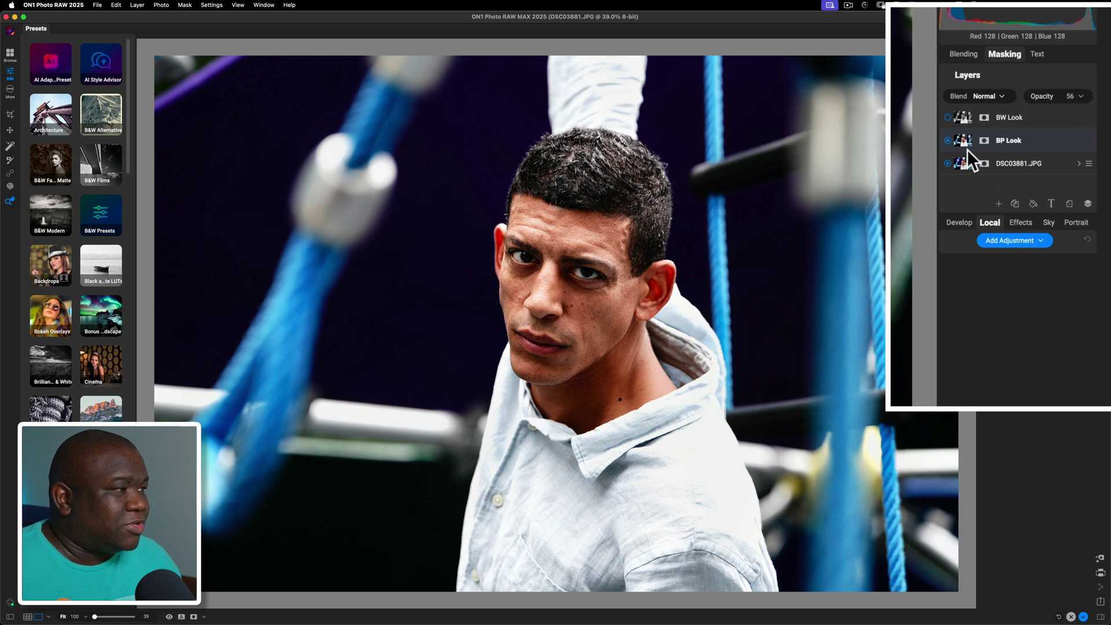
- Briefly hide and reshow BP Look, then show the BW Look layer and select it
left_click(949, 141)
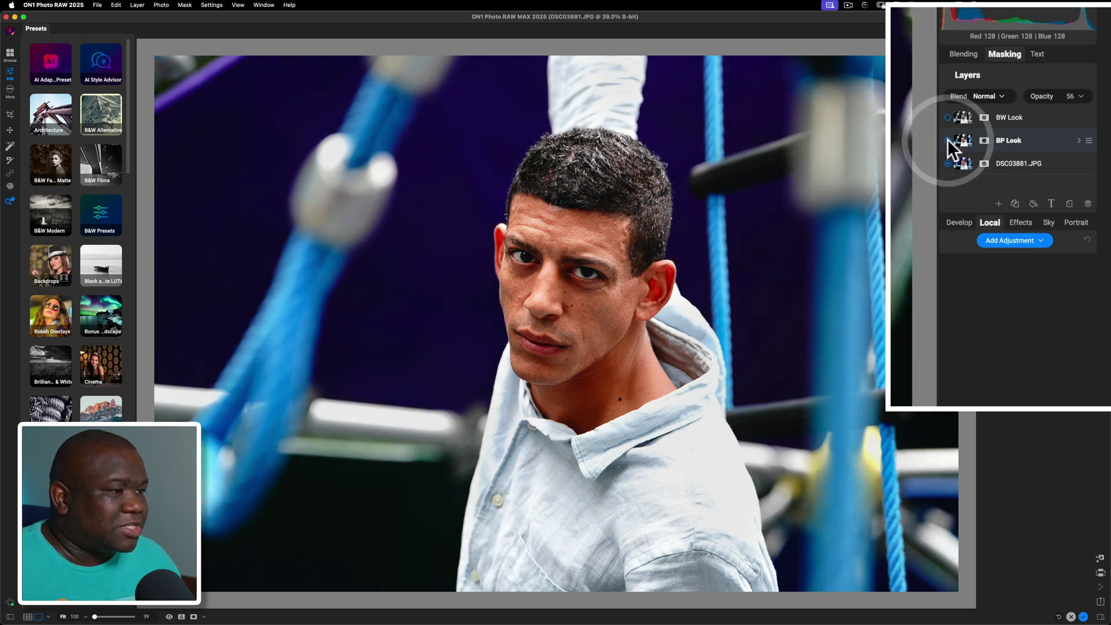
left_click(949, 141)
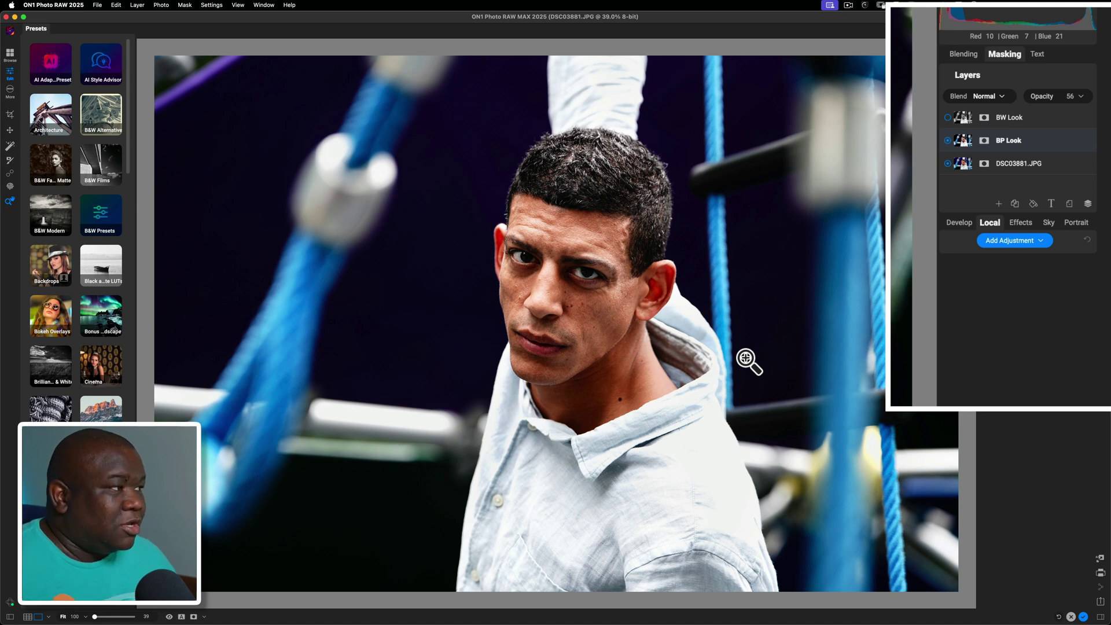
left_click(948, 117)
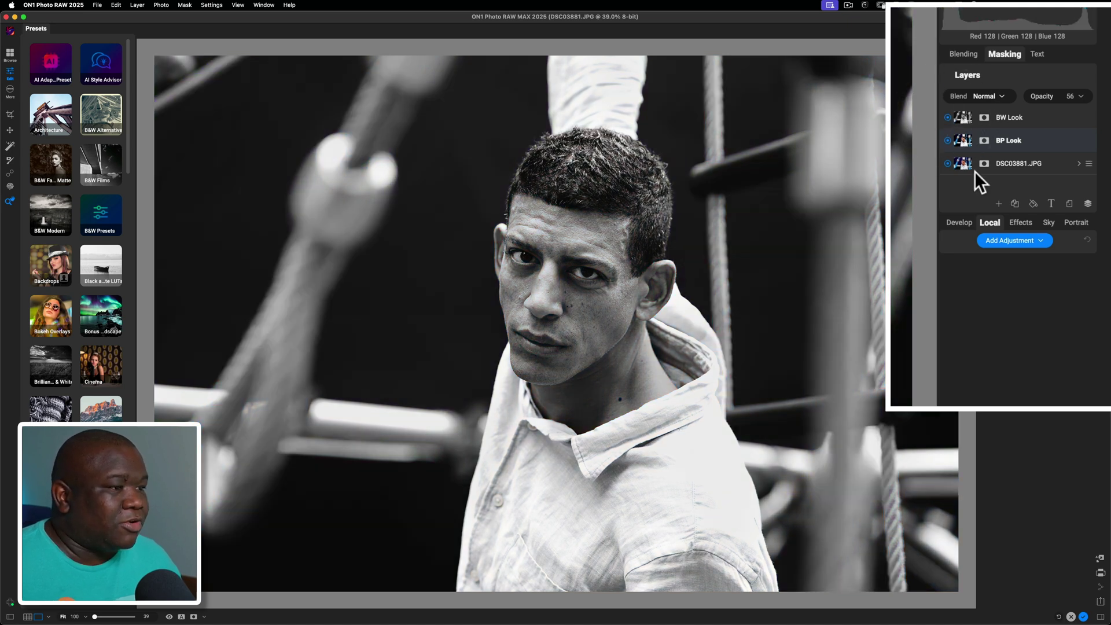
left_click(1030, 117)
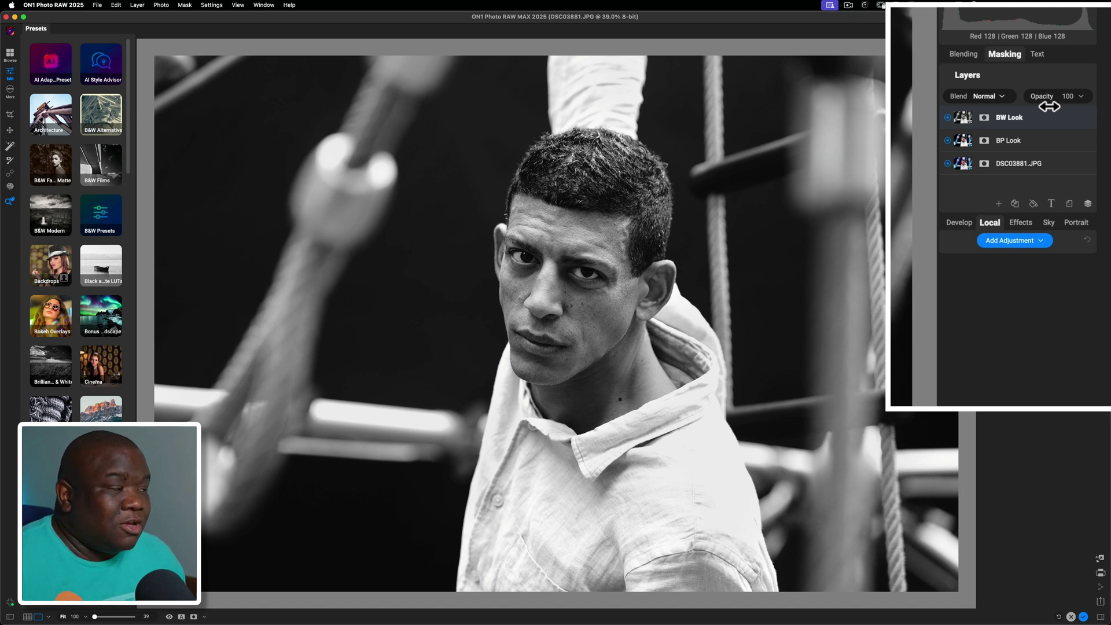
- Lower the BW Look layer's opacity from 100 to 51
left_click_drag(1049, 107, 1004, 110)
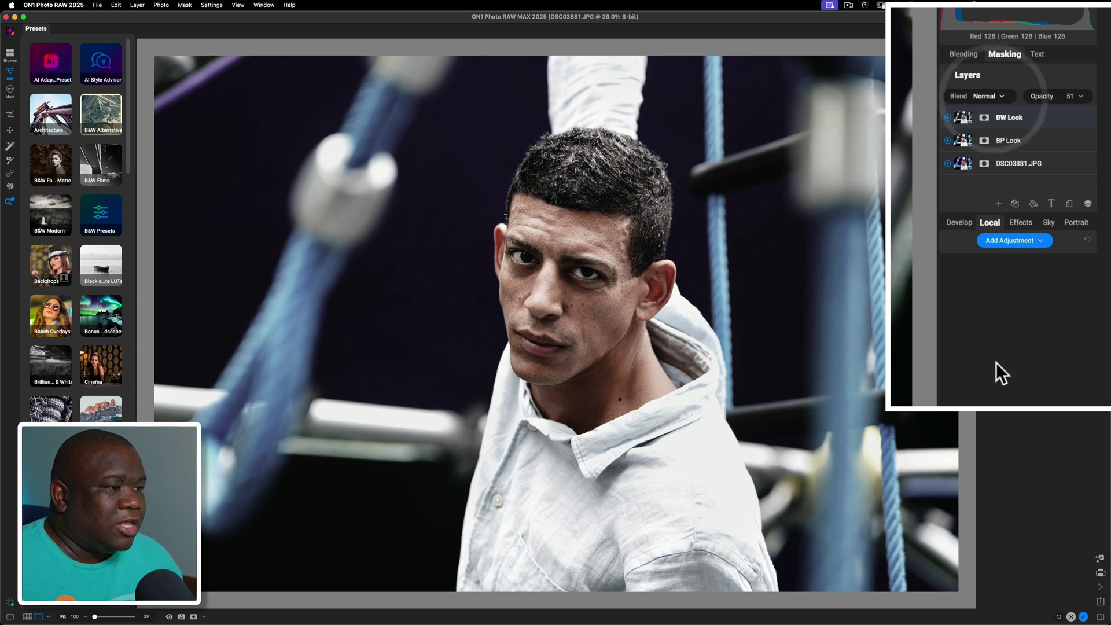